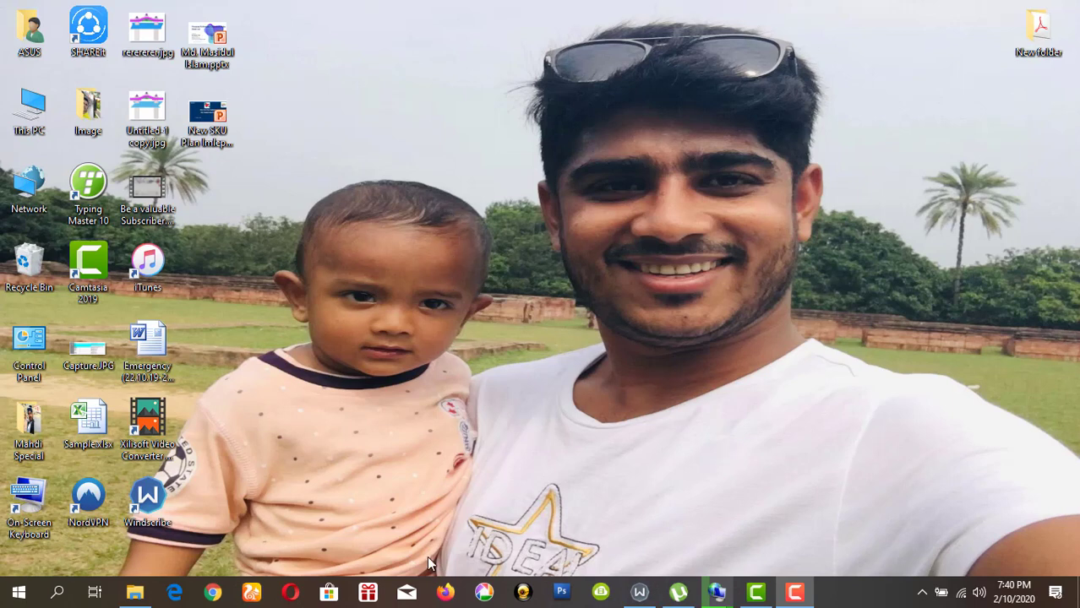
Launch Firefox from its taskbar icon
left_click(445, 592)
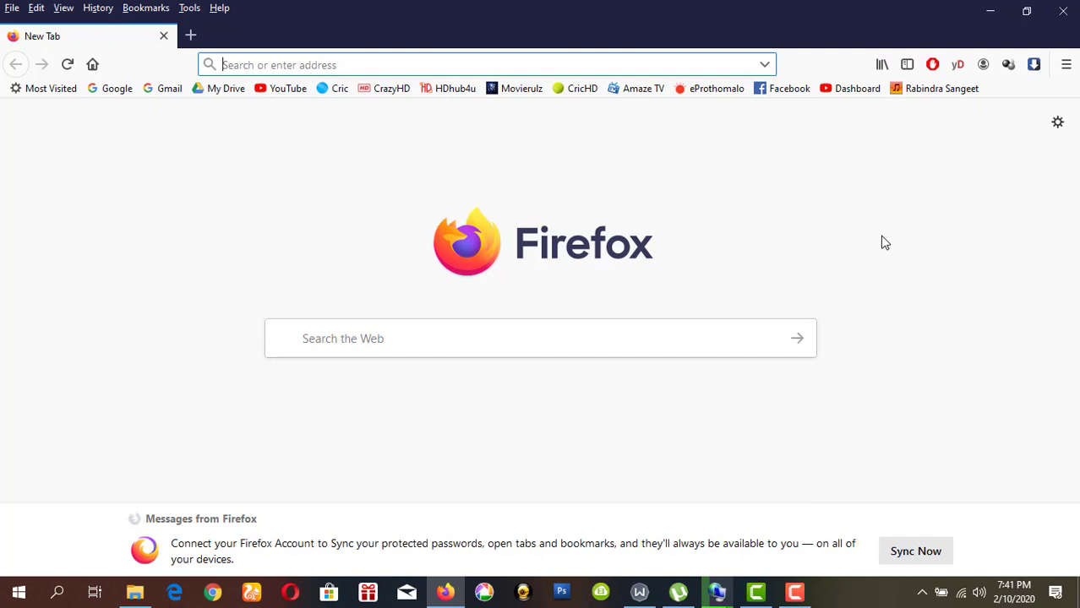
Open Options from Firefox's hamburger menu at the top right
mouse_move(1051, 46)
left_mouse_down()
mouse_move(1056, 84)
mouse_move(1078, 86)
left_mouse_up()
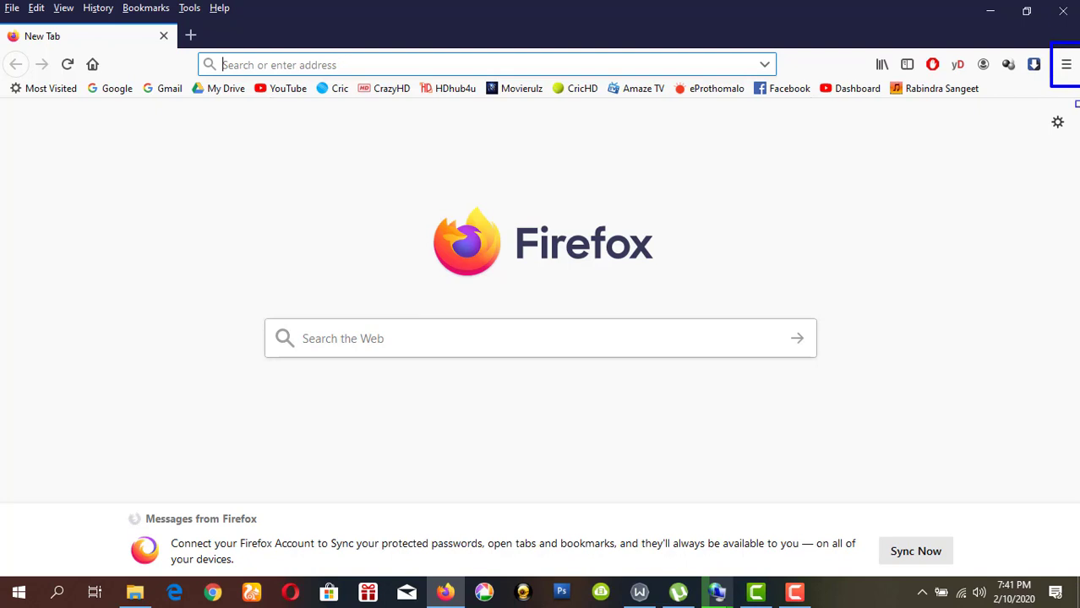
left_click(1066, 71)
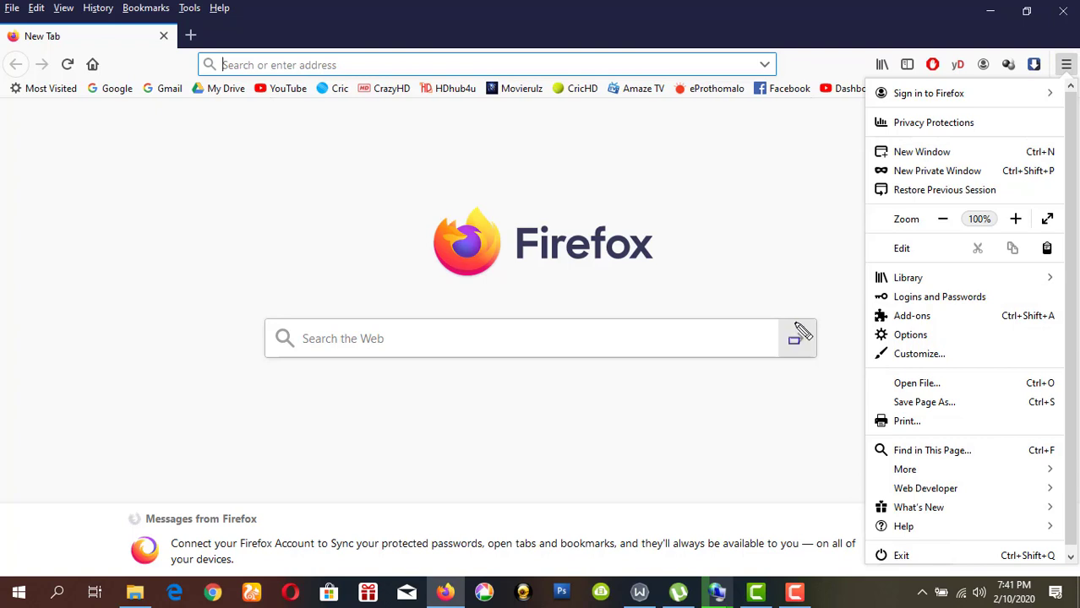
left_click_drag(864, 340, 938, 346)
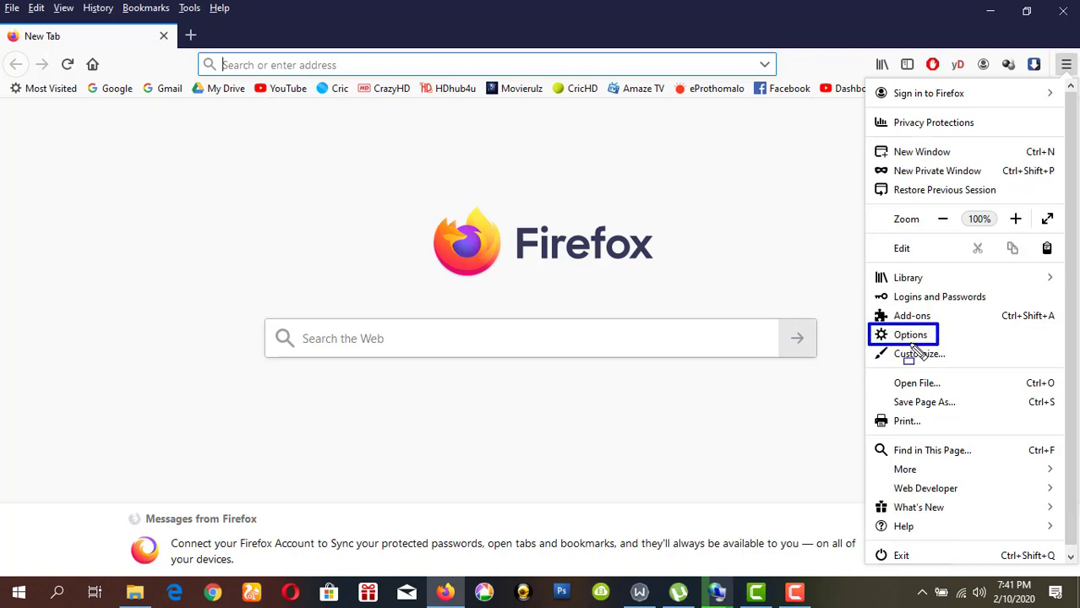
key("Escape")
left_click(1065, 65)
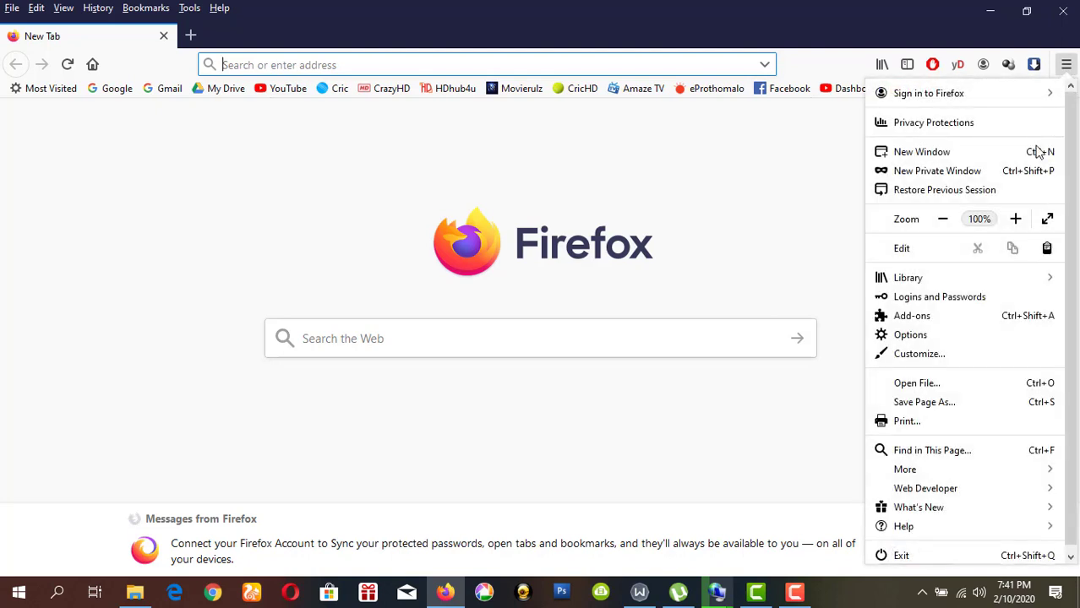
left_click(917, 335)
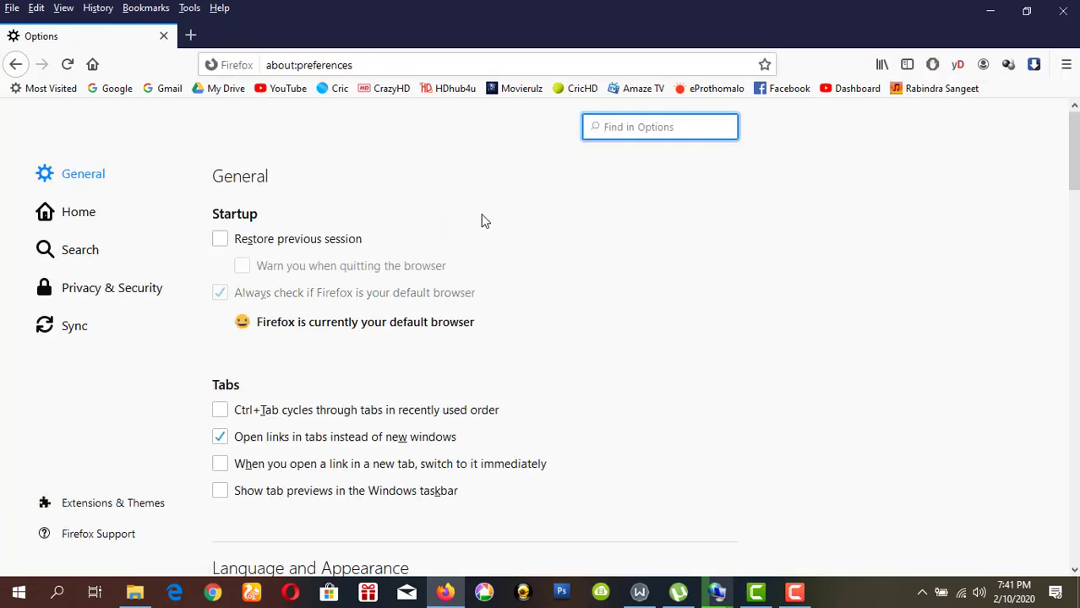
Switch the Options sidebar to the Home section
scroll(484, 221, "down", 3)
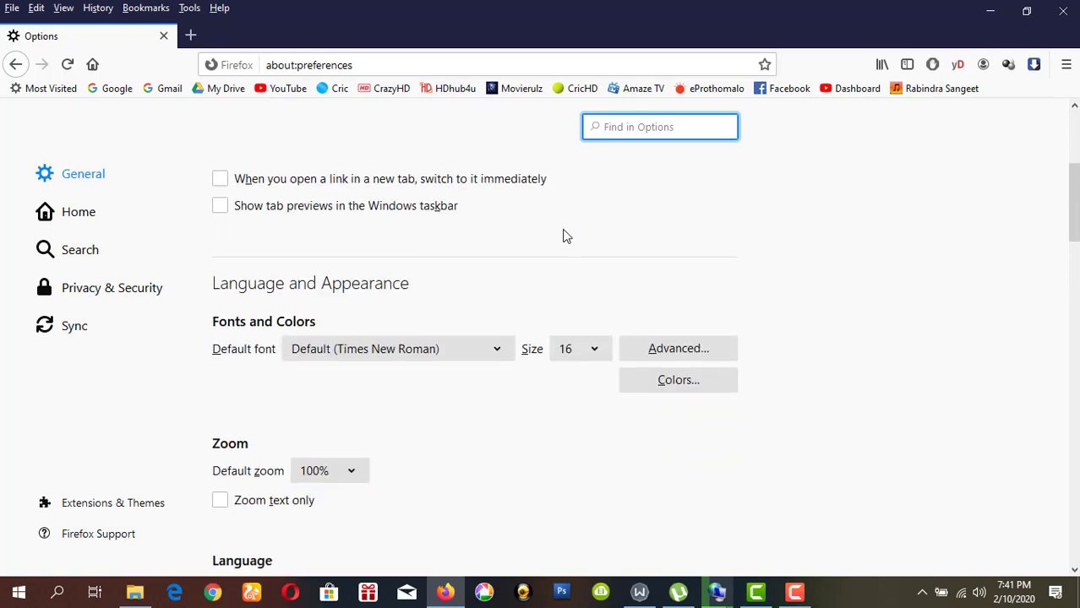
scroll(565, 234, "up", 3)
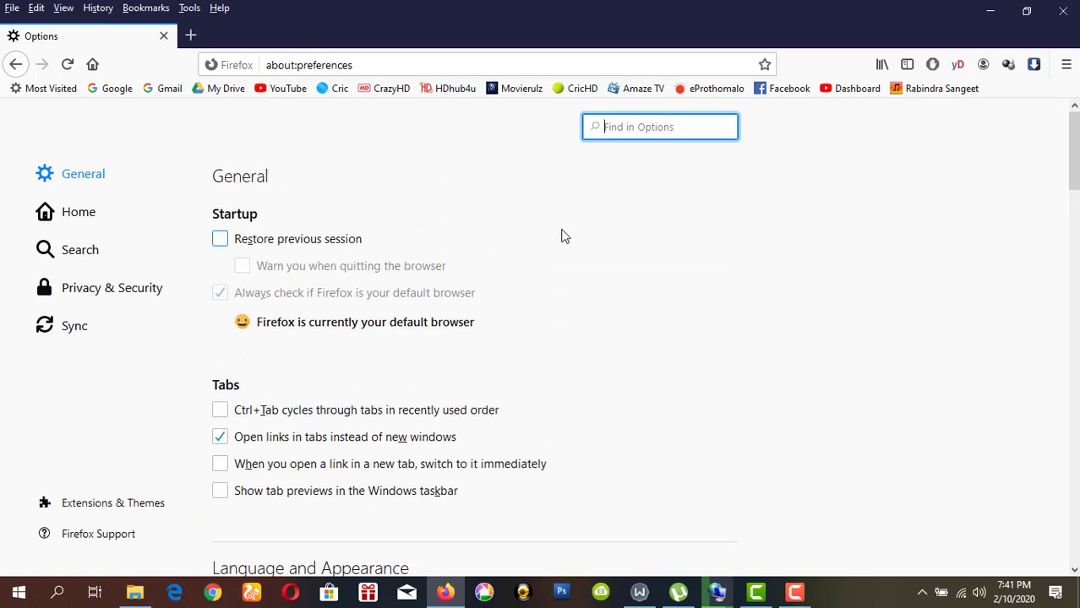
left_click_drag(22, 192, 121, 227)
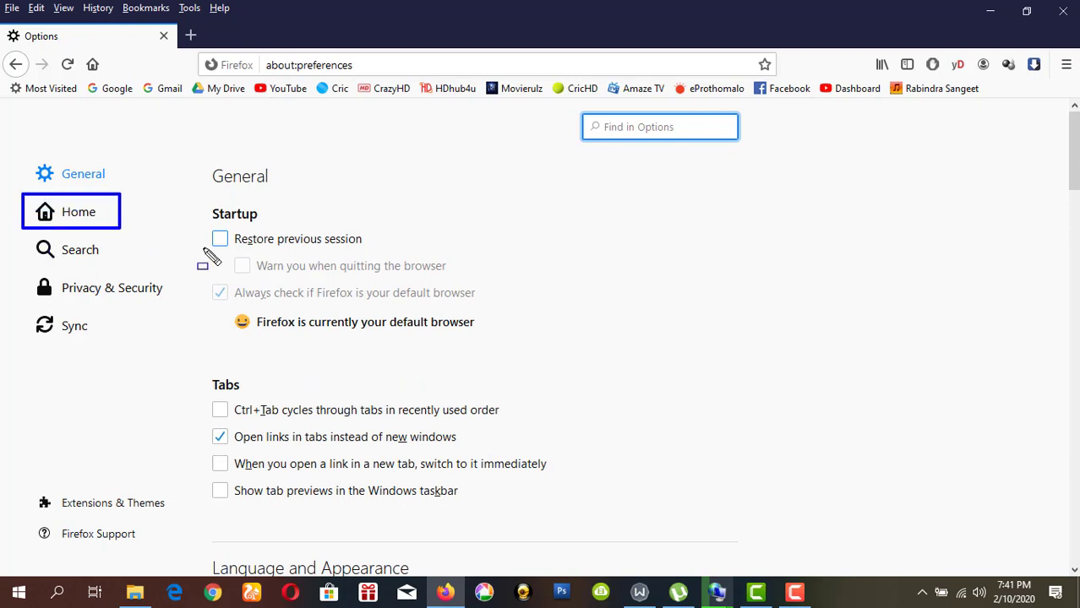
left_click(79, 212)
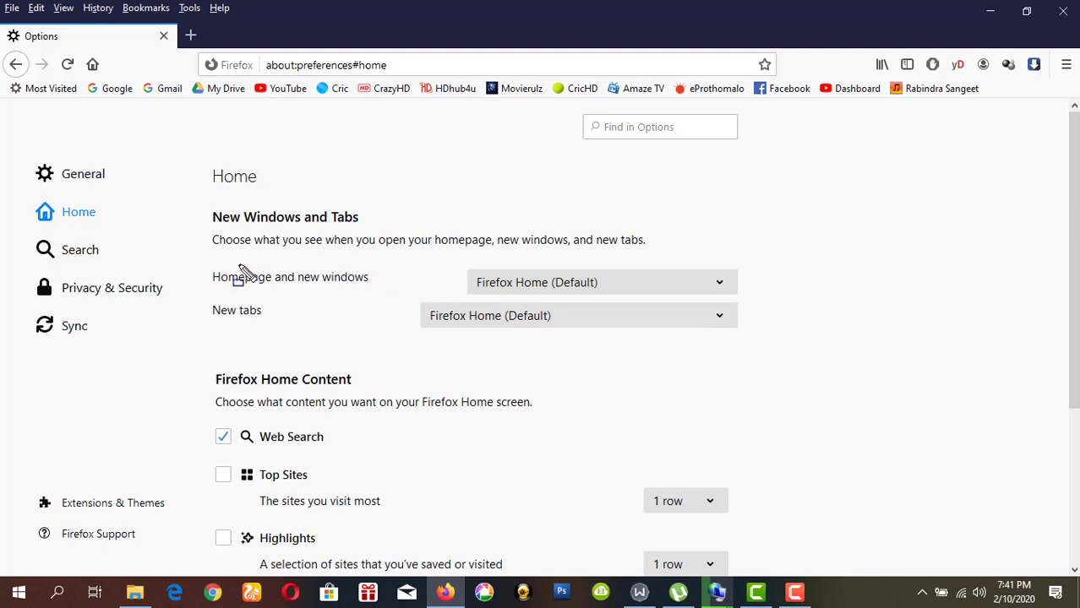
Point out the Homepage and new windows setting, then clear the page selection
left_click_drag(200, 259, 382, 297)
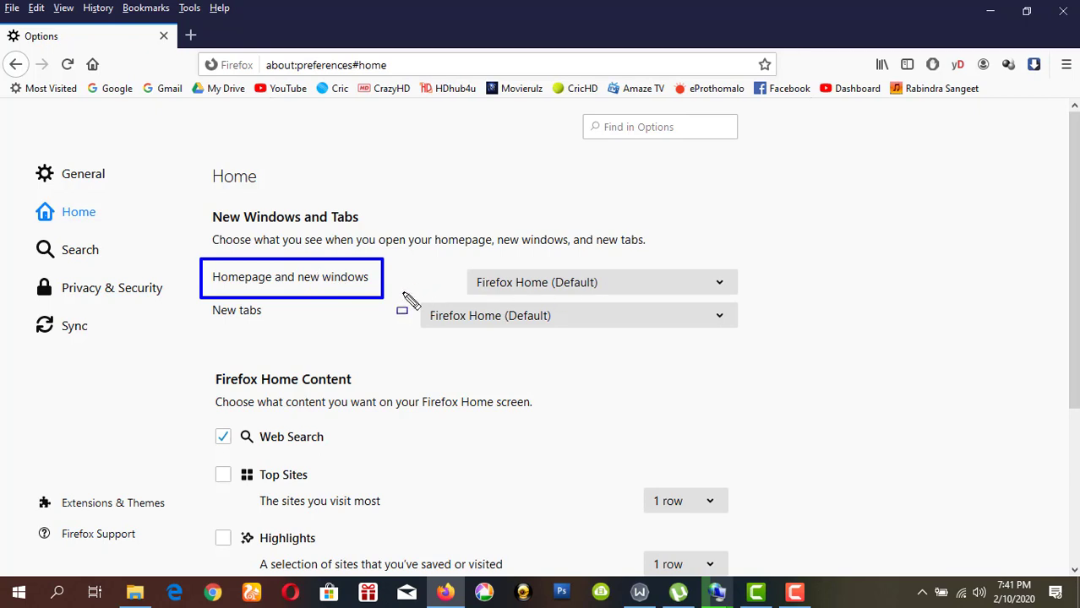
key("Escape")
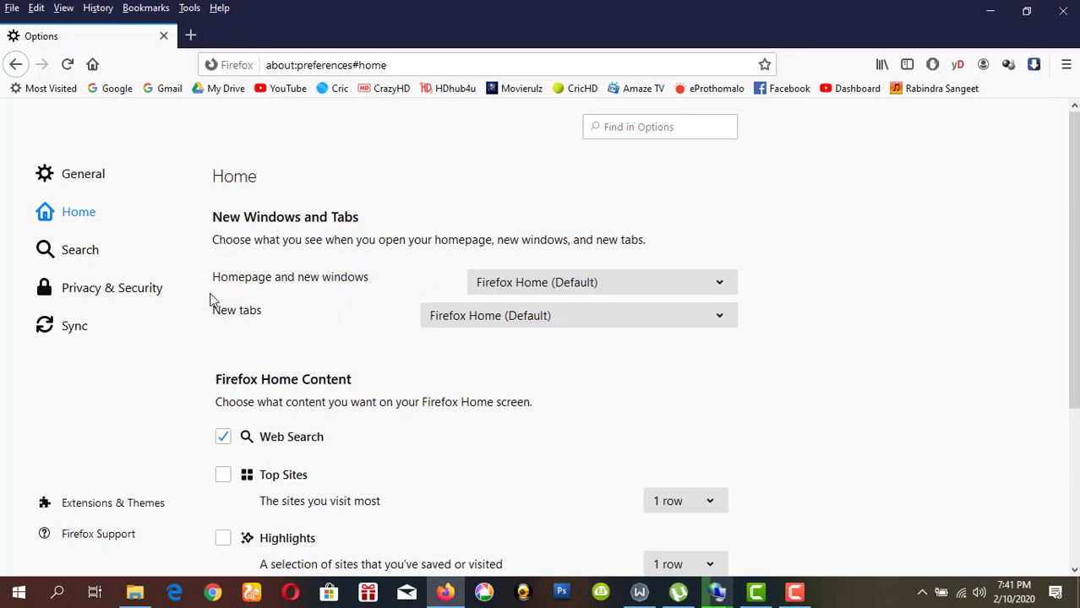
left_click_drag(212, 300, 285, 333)
left_click(279, 324)
left_click_drag(201, 291, 299, 330)
key("Escape")
Change the Homepage and new windows dropdown to Custom URLs
left_click(708, 284)
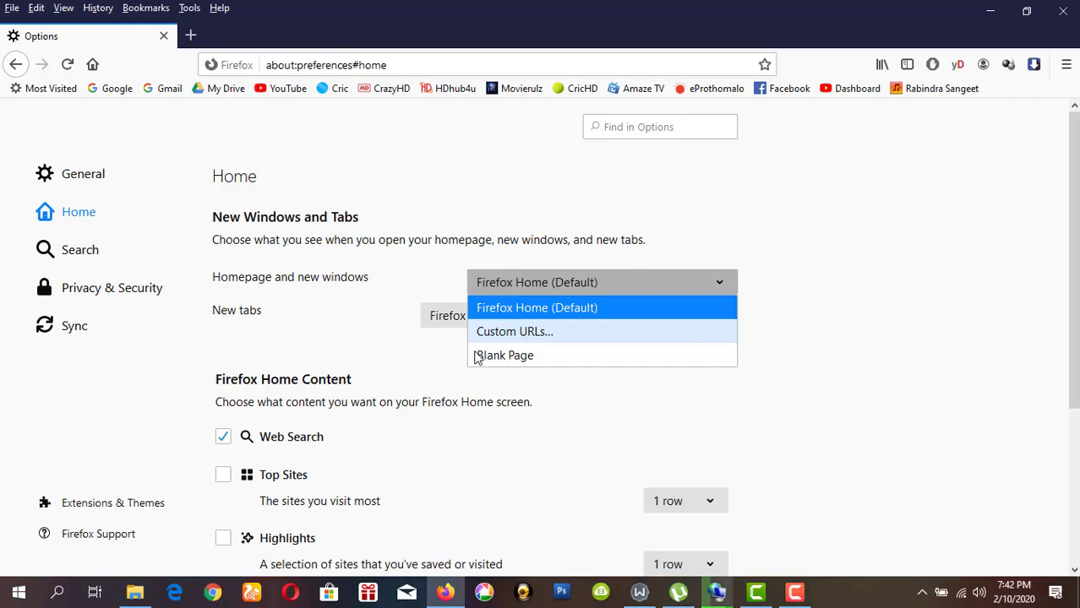
left_click_drag(473, 340, 553, 368)
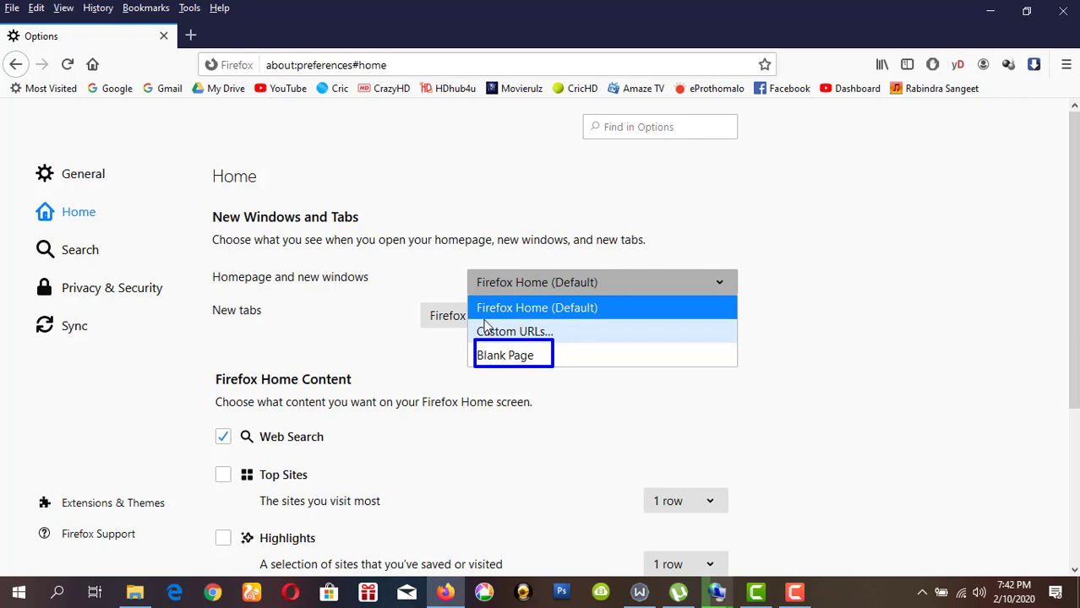
left_click_drag(474, 325, 561, 342)
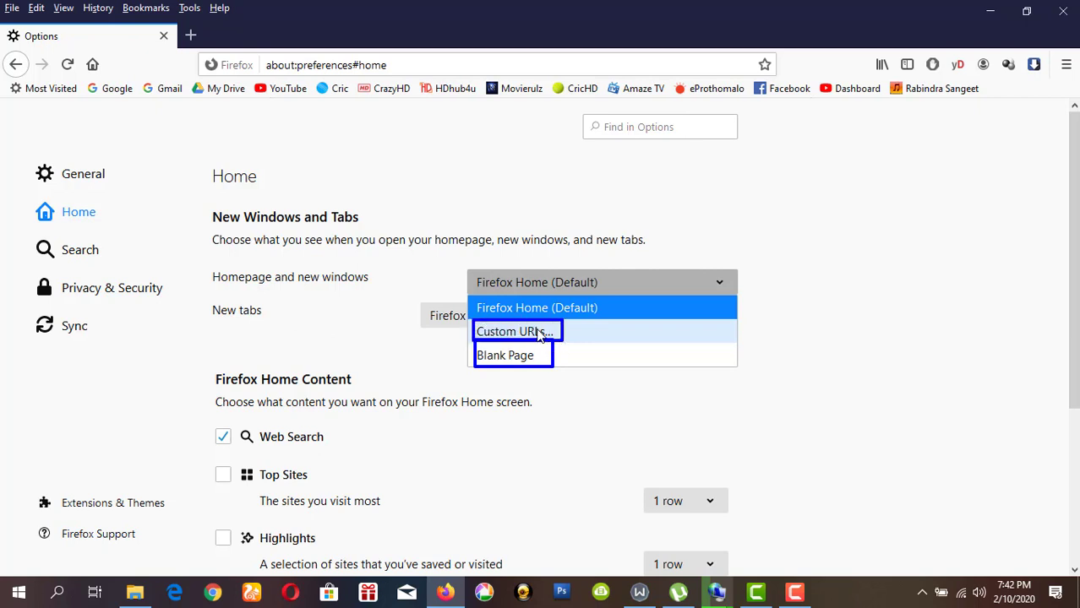
key("Escape")
left_click(570, 284)
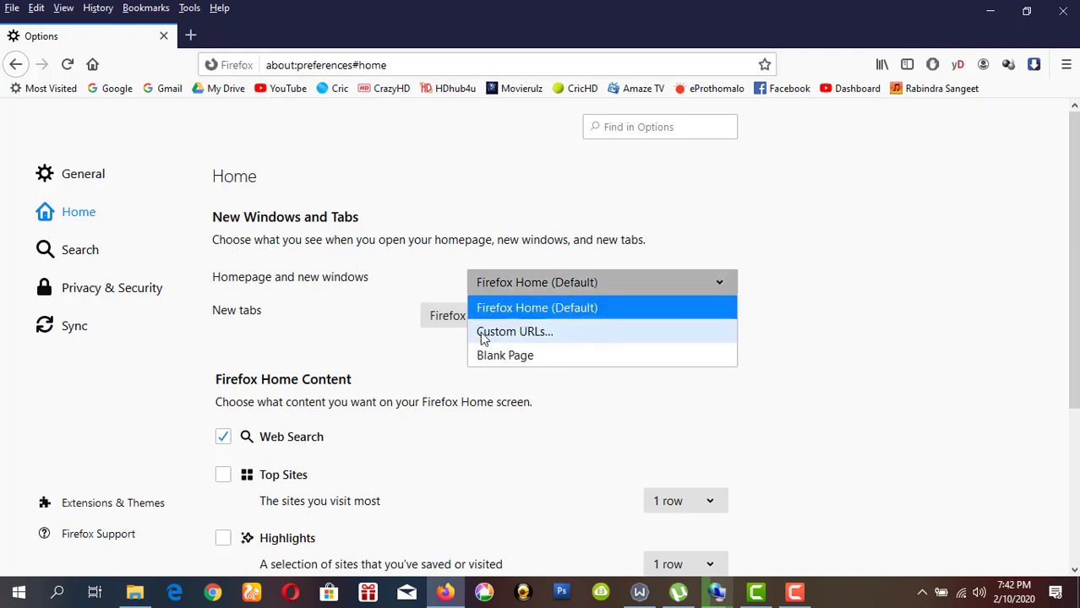
left_click_drag(479, 330, 557, 350)
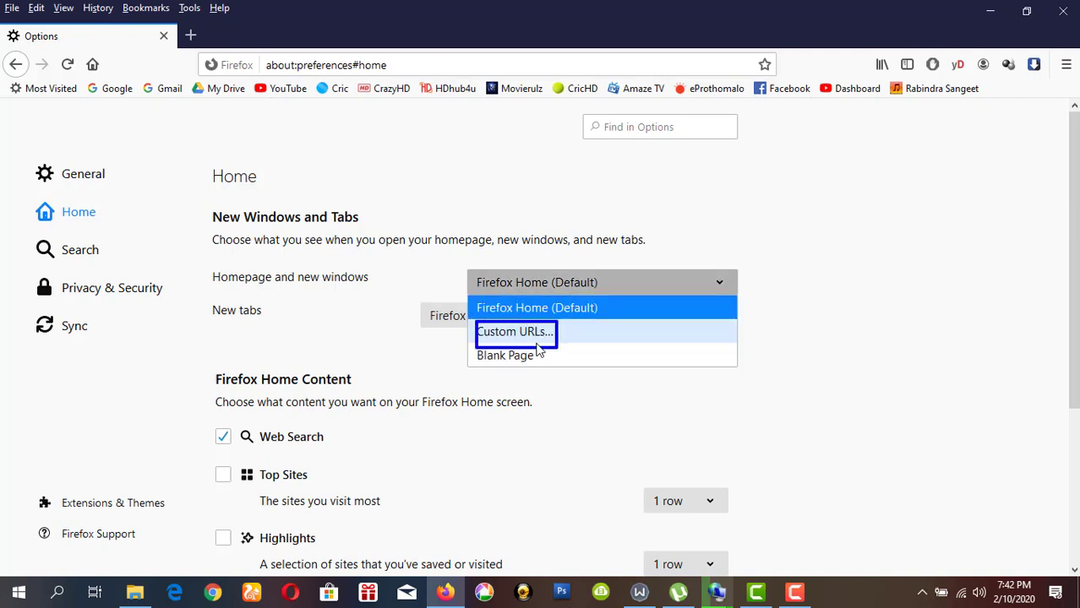
key("Escape")
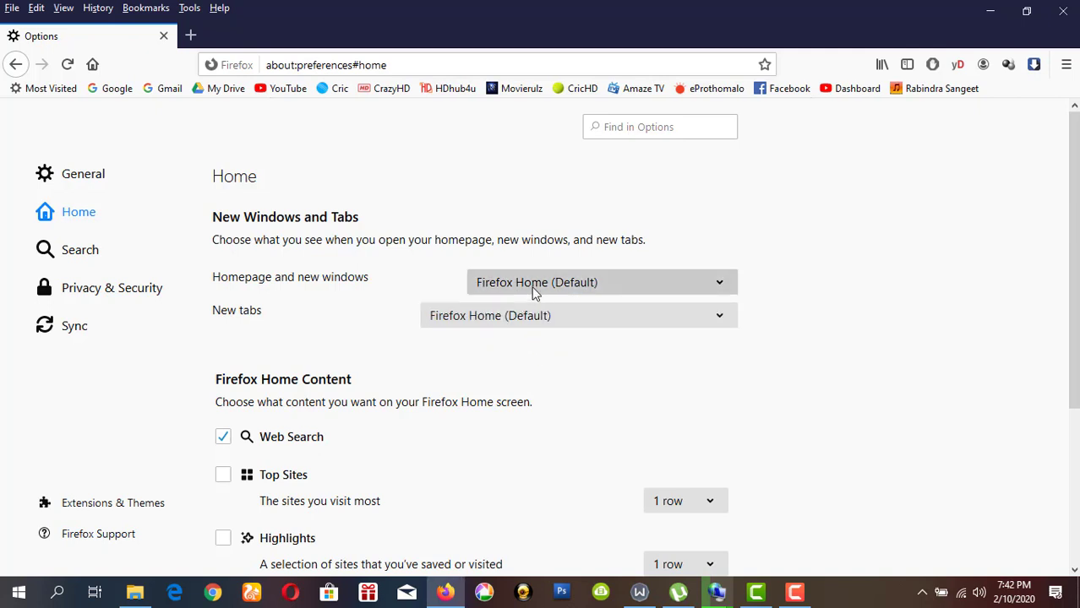
left_click(533, 291)
left_click(500, 332)
left_click(485, 318)
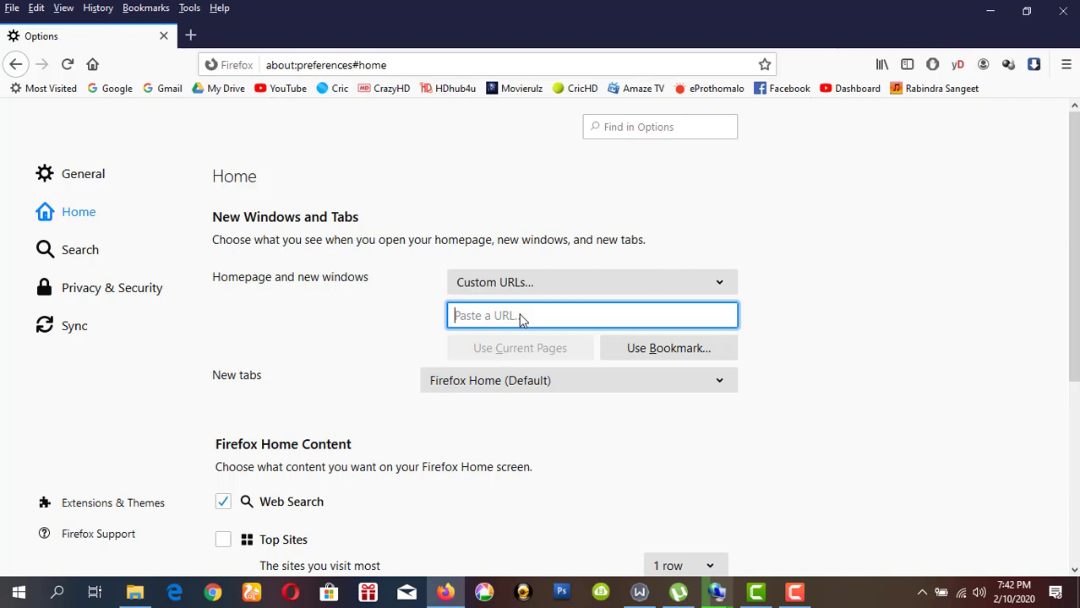
type("www.google.com")
left_click(586, 384)
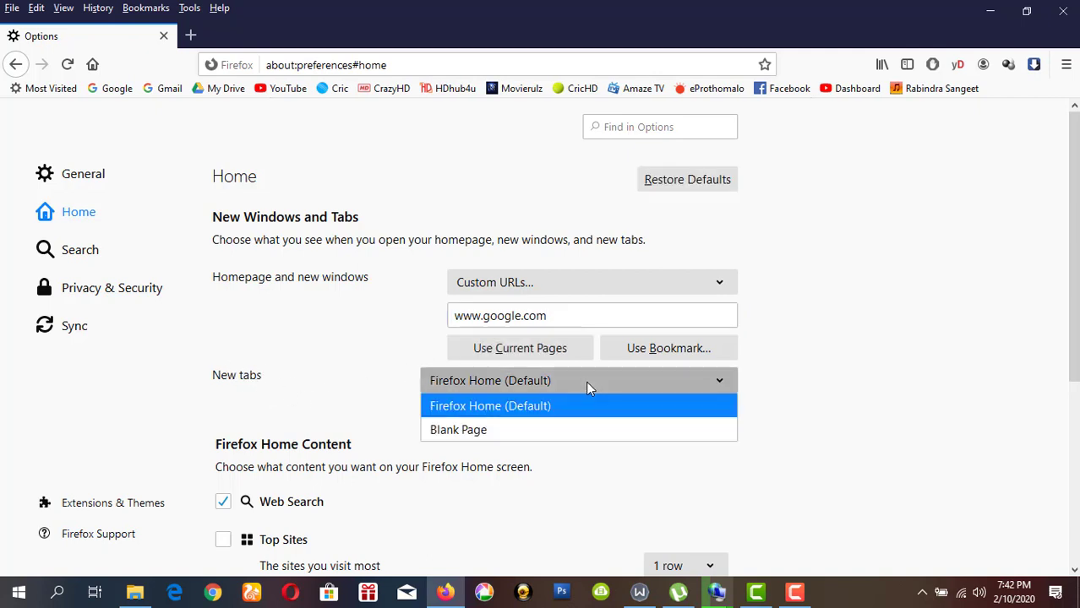
left_click(495, 430)
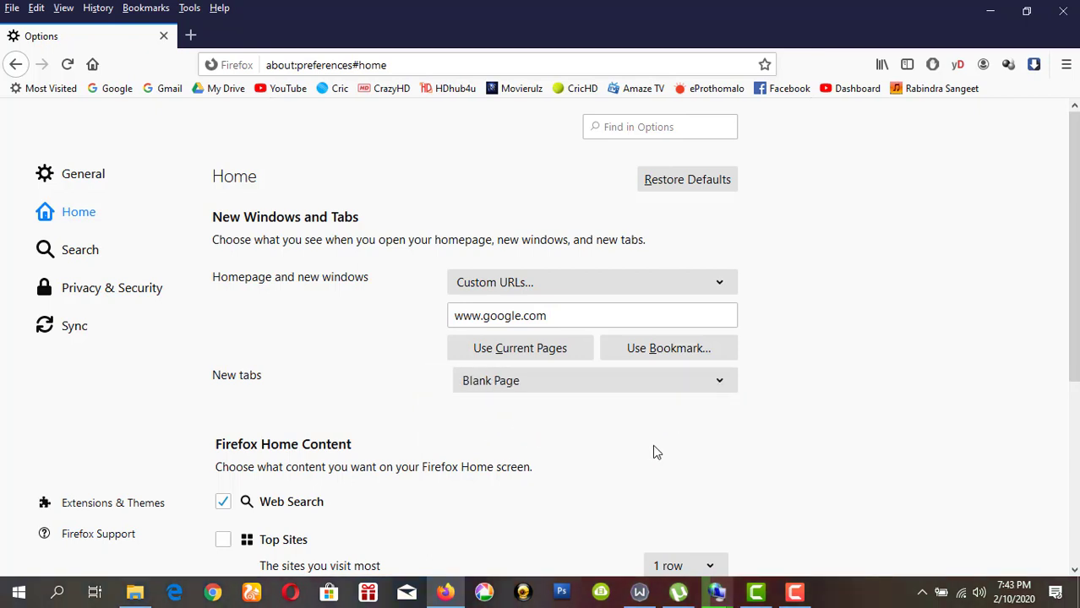
scroll(698, 442, "down", 3)
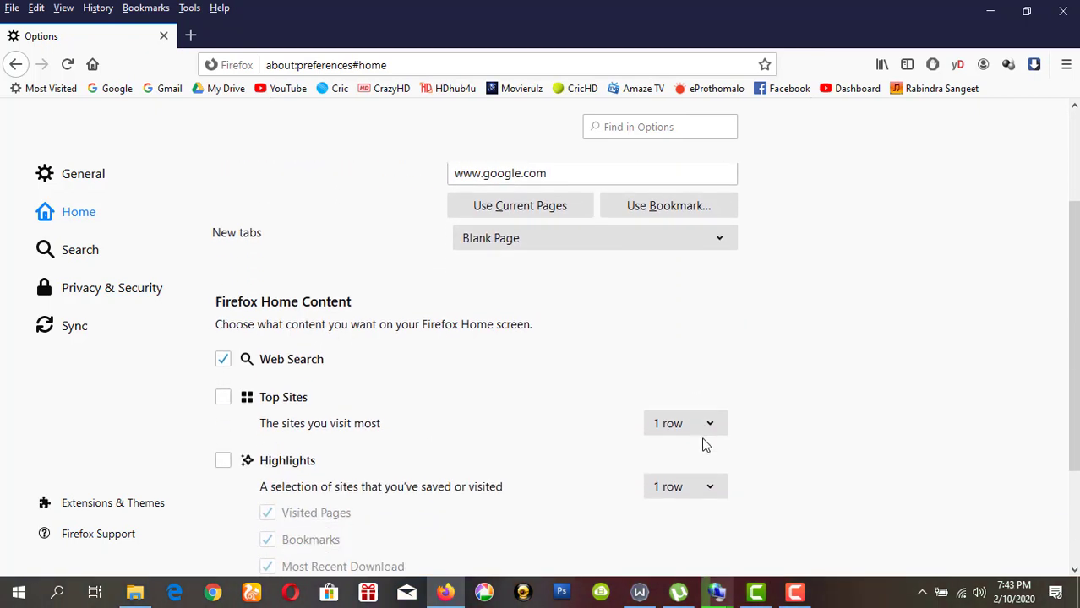
scroll(794, 434, "down", 3)
scroll(794, 433, "up", 6)
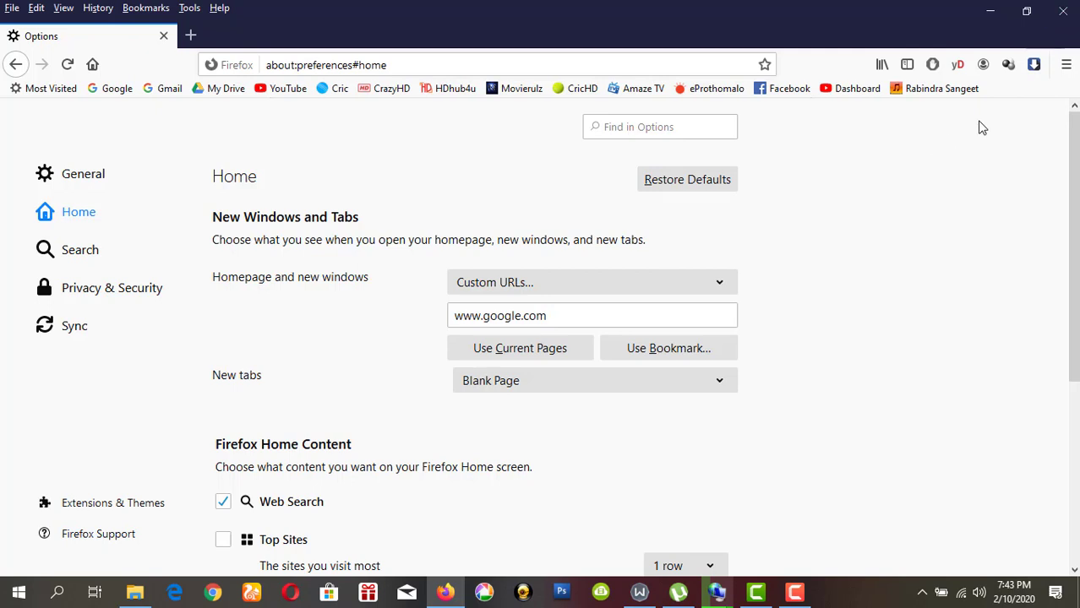
Restart Firefox, reload Google with F5, and open a new tab to confirm it's blank
left_click(1062, 11)
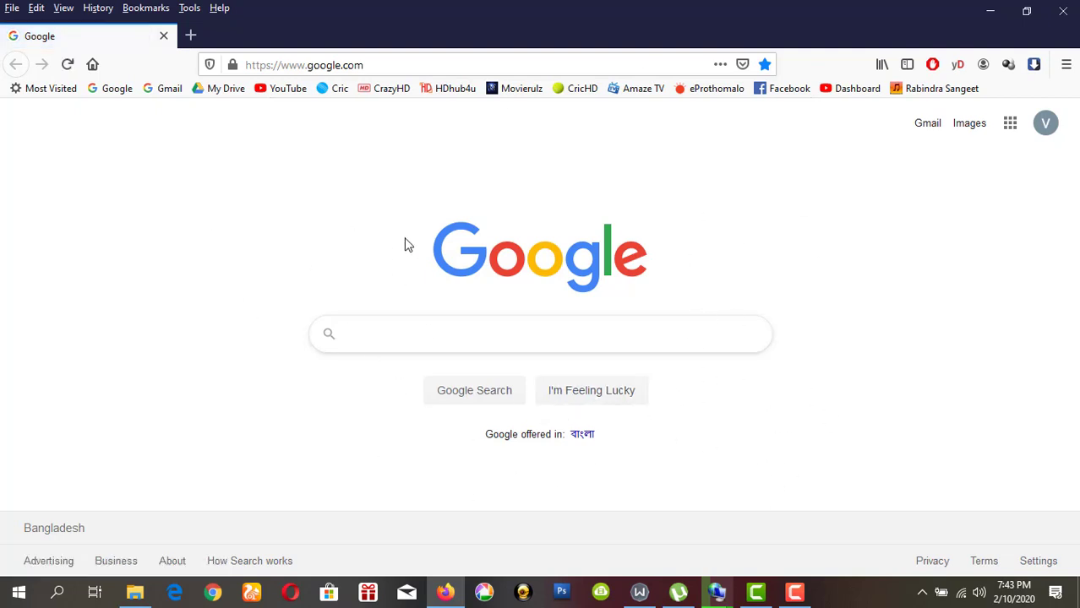
key("F5")
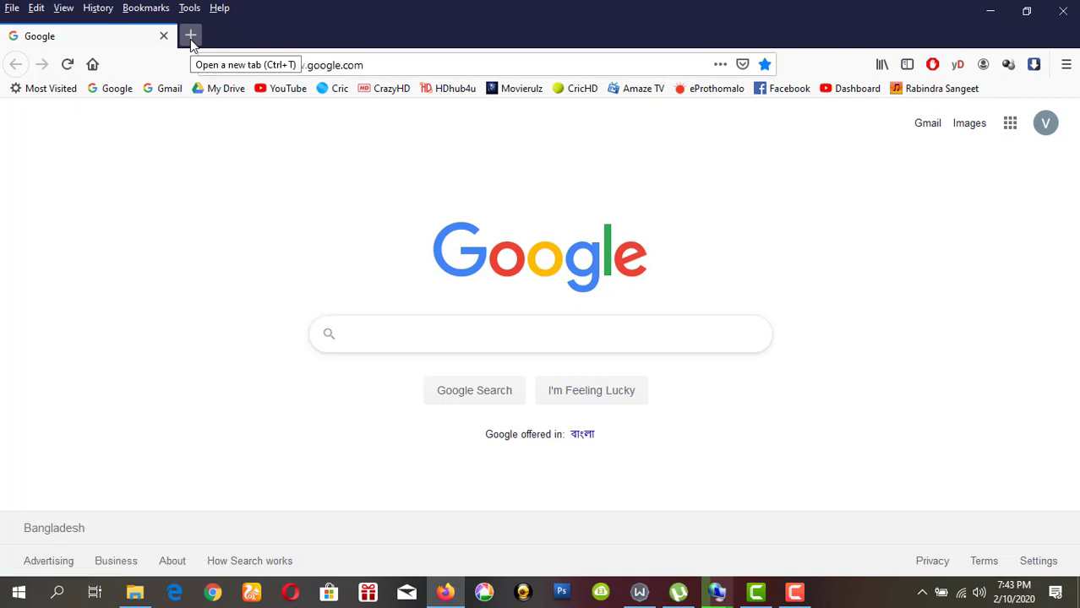
left_click(190, 38)
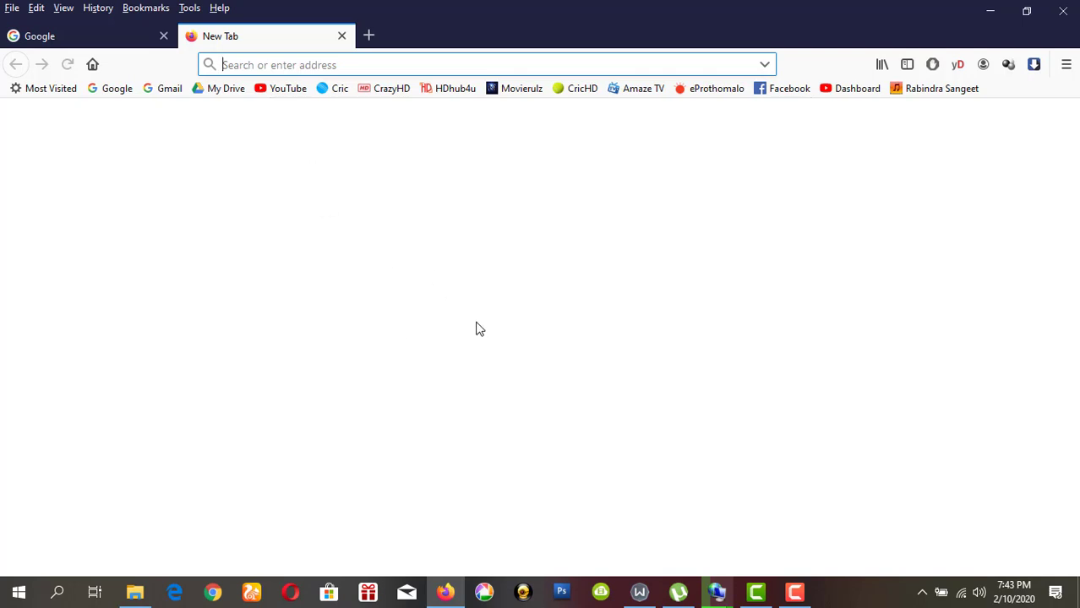
Close Firefox and confirm closing both open tabs
left_click(1064, 14)
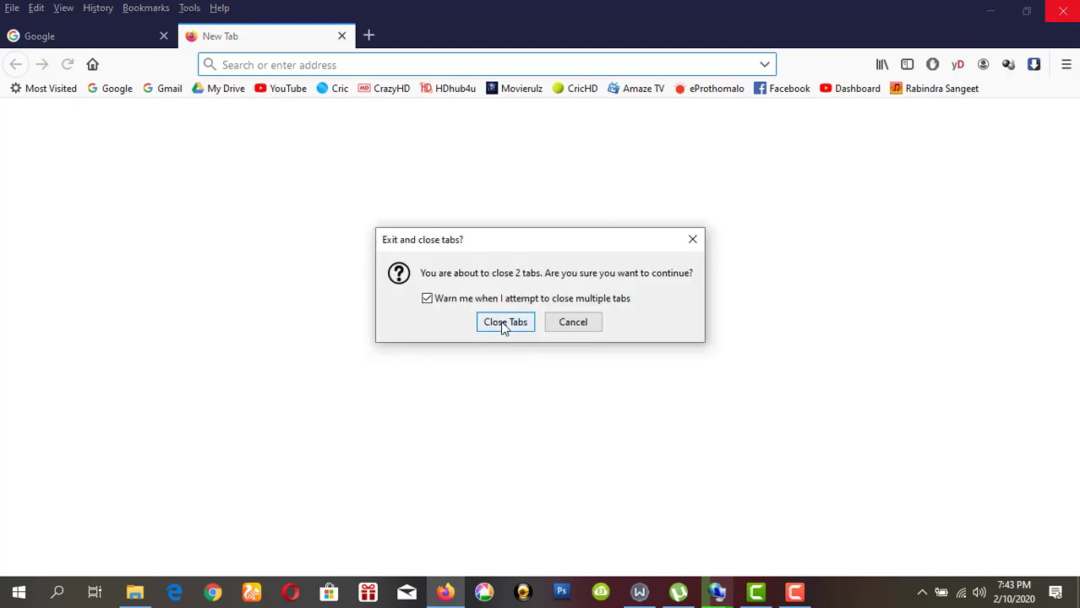
left_click(505, 324)
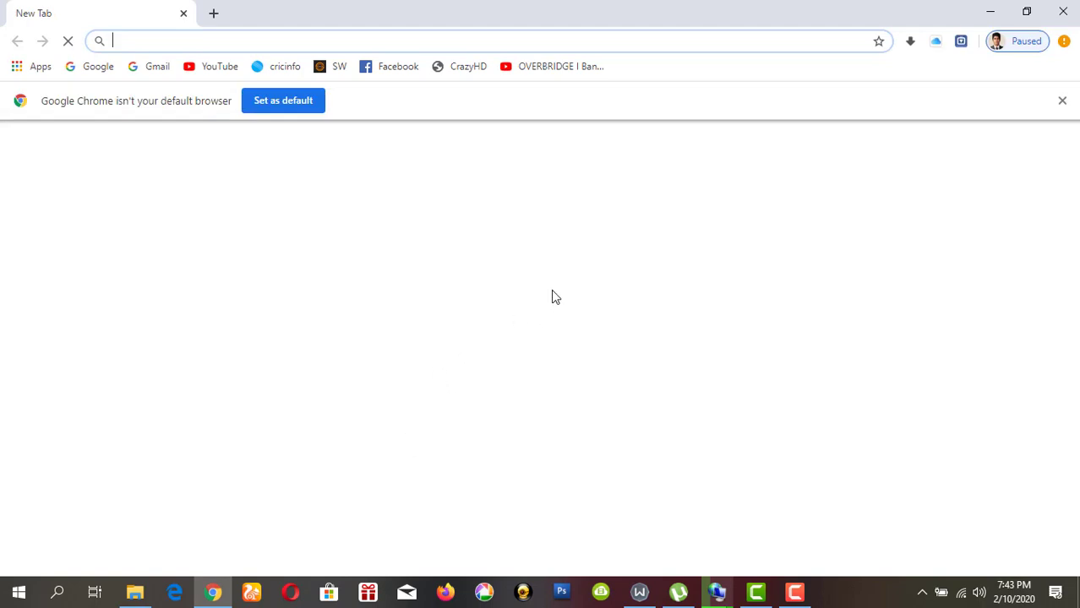
Open Settings from Chrome's three-dot menu
left_click(1062, 42)
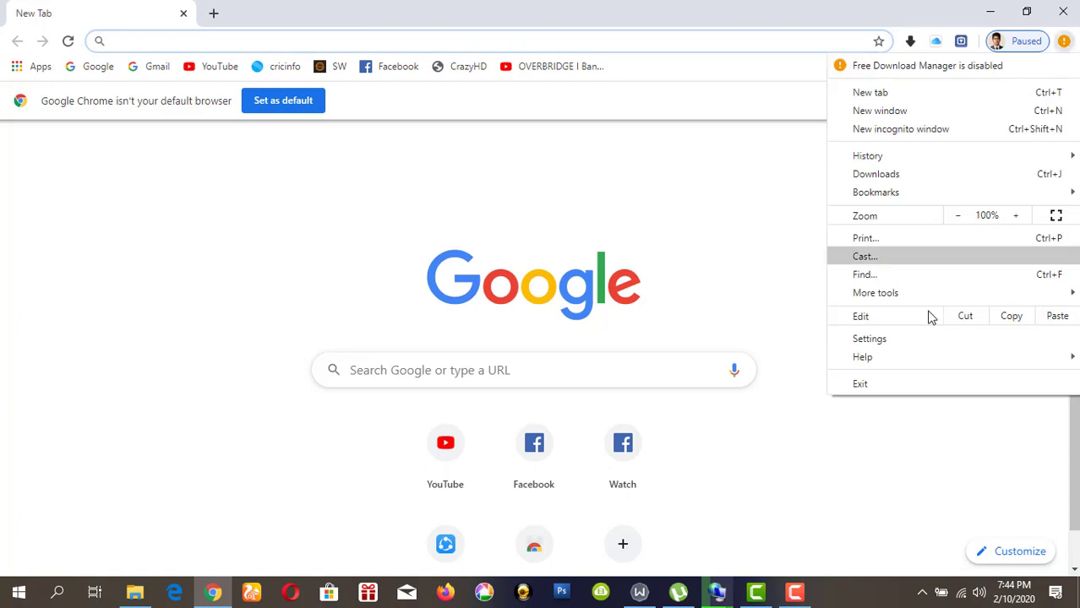
left_click(870, 338)
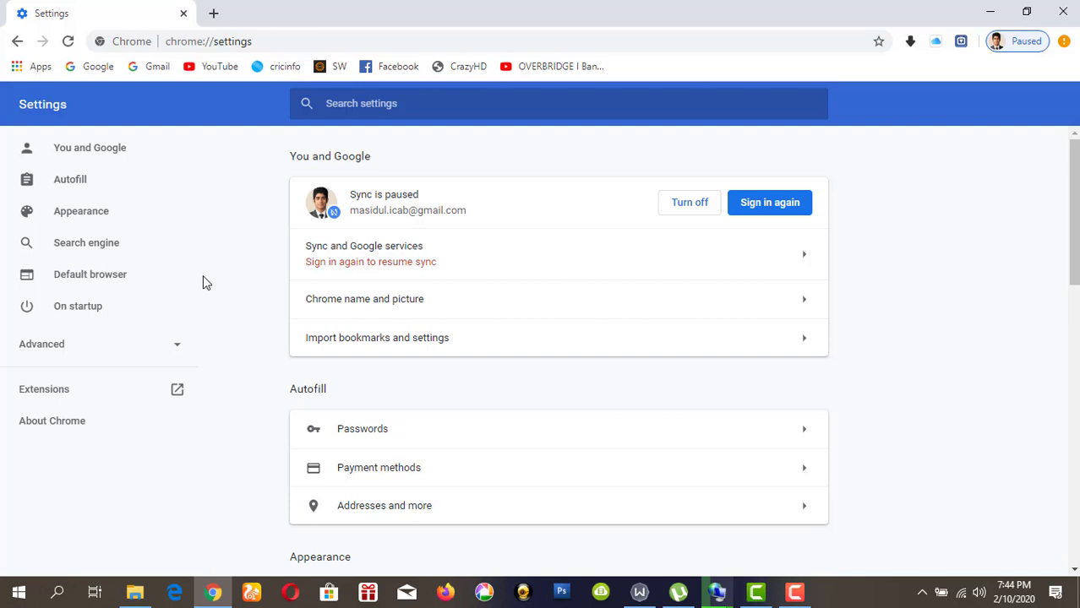
Under On startup, keep 'Open a specific page or set of pages' and choose Add a new page
left_click(116, 259)
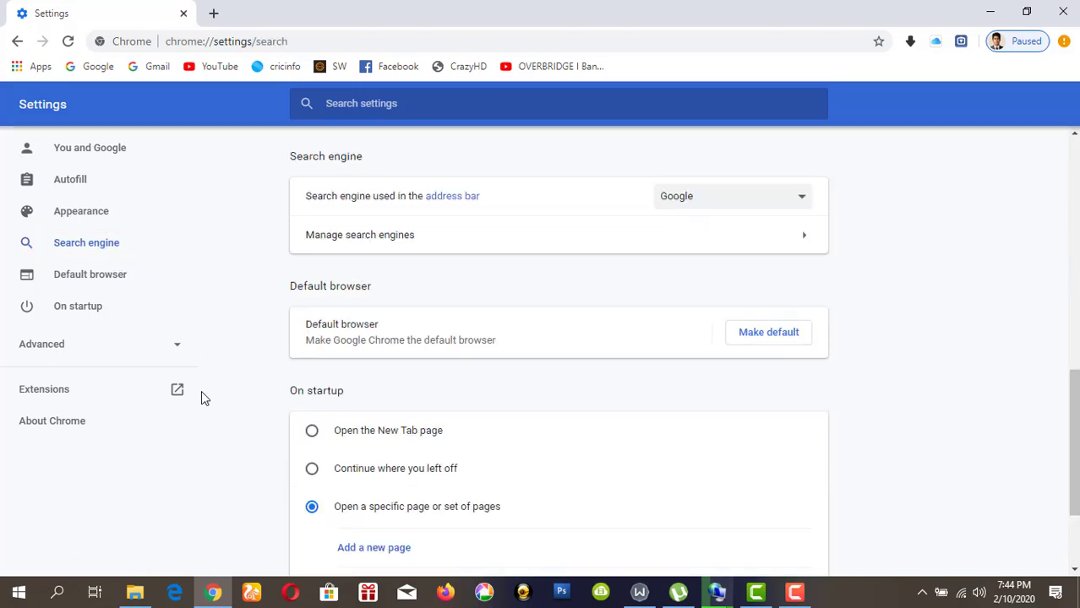
scroll(201, 390, "down", 1)
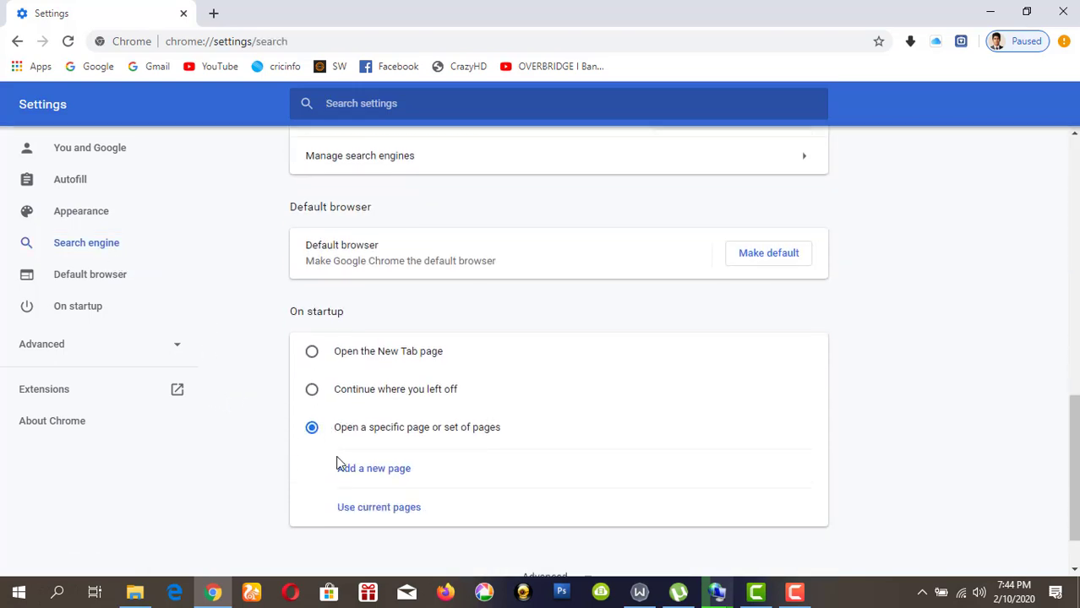
mouse_move(299, 407)
left_mouse_down()
mouse_move(373, 436)
mouse_move(515, 450)
left_mouse_up()
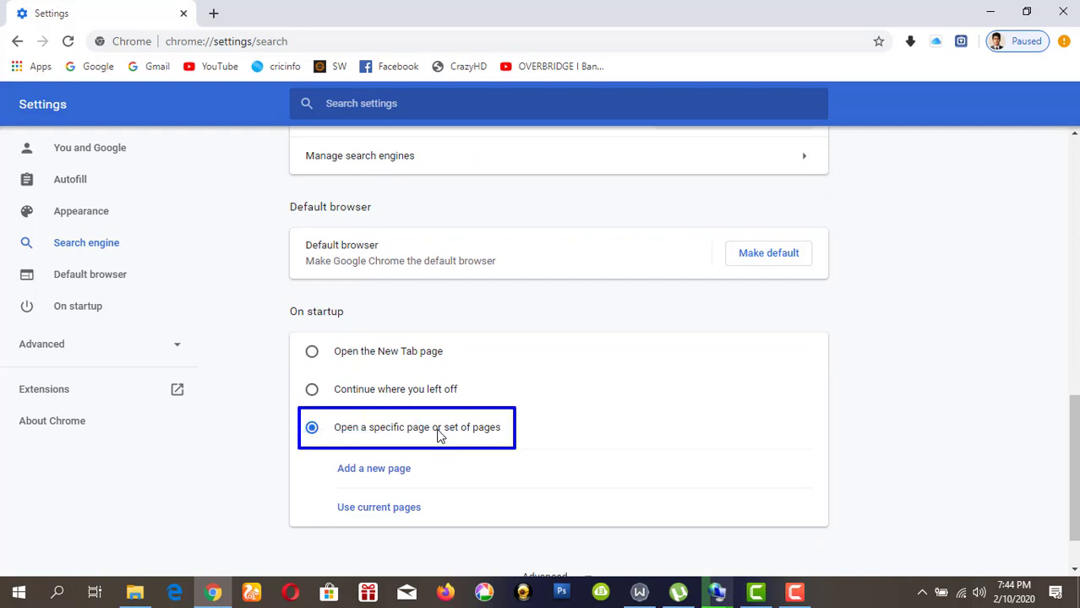
left_click_drag(332, 456, 426, 485)
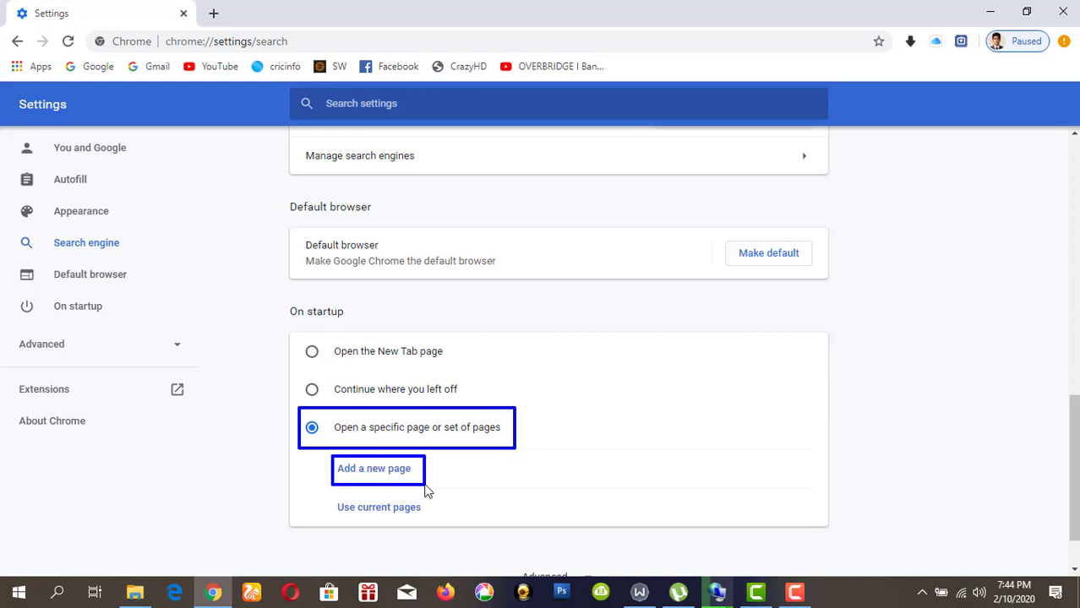
key("Escape")
left_click(382, 475)
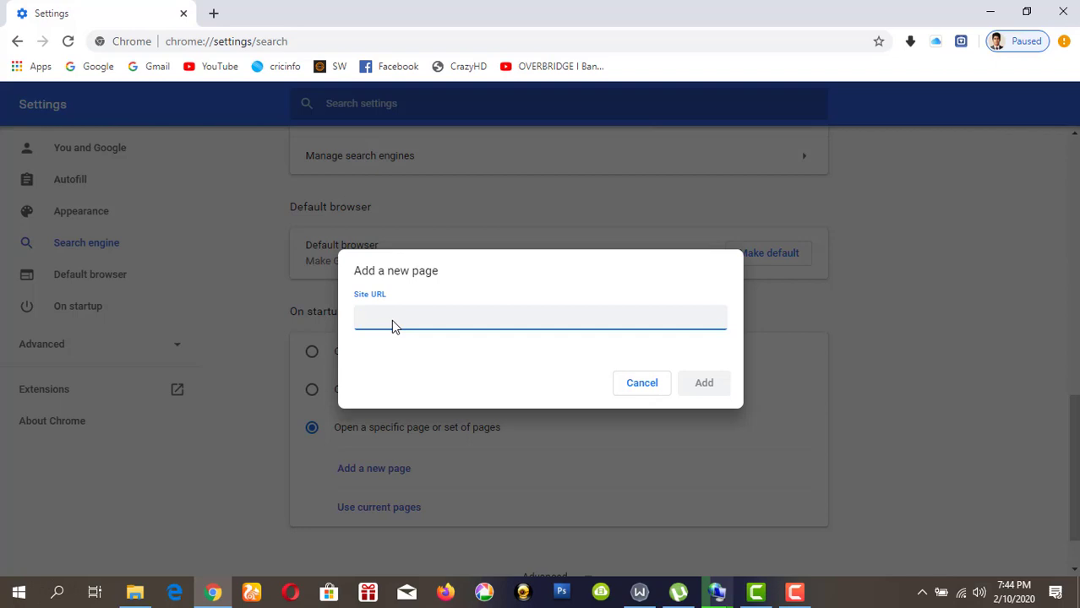
type("ww")
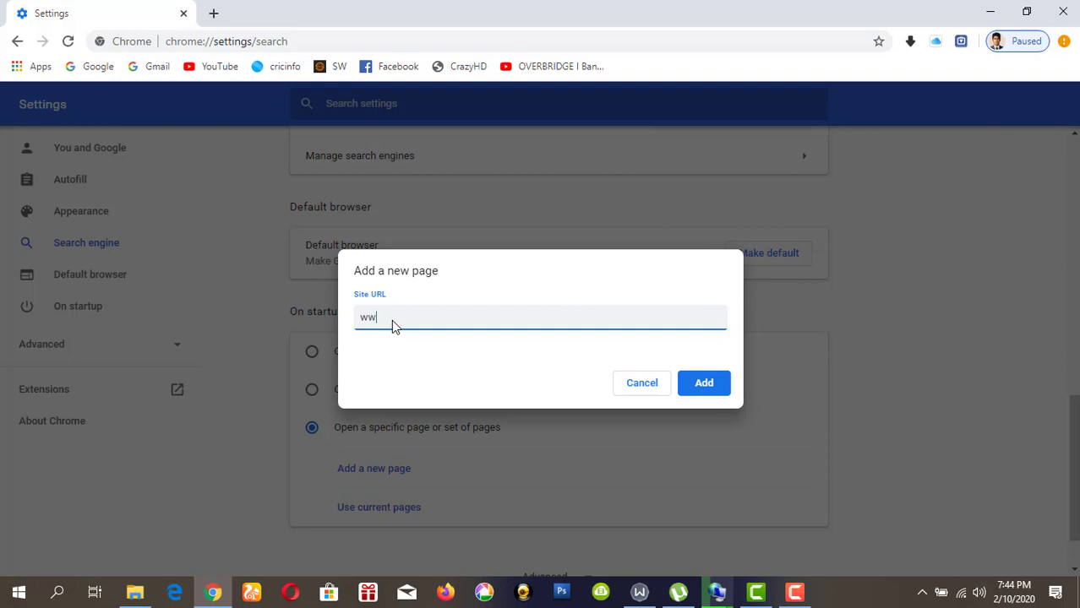
type("w.google.com")
left_click(708, 383)
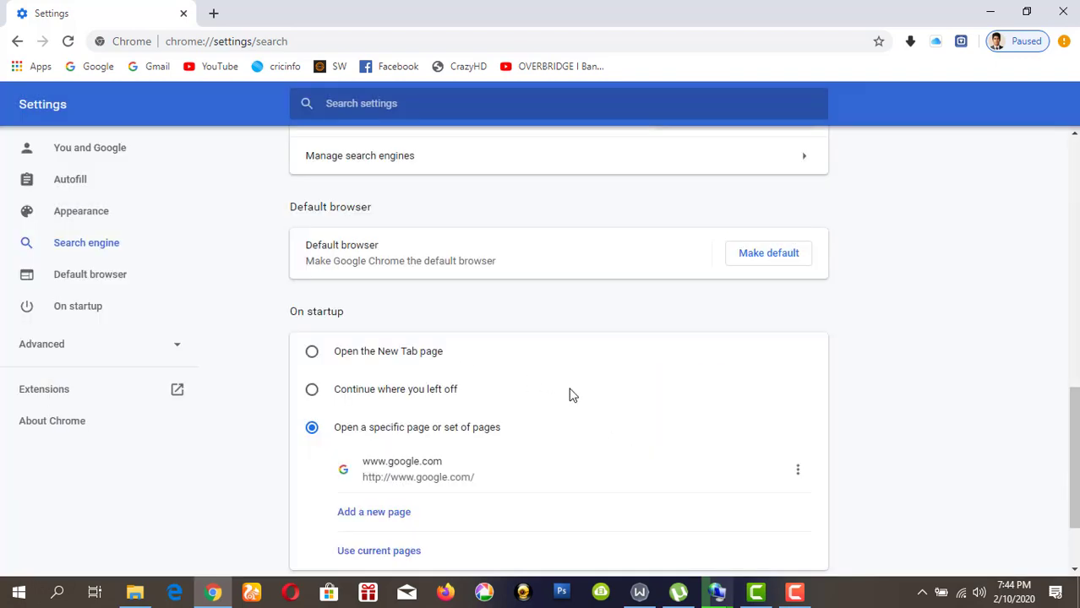
scroll(569, 393, "down", 2)
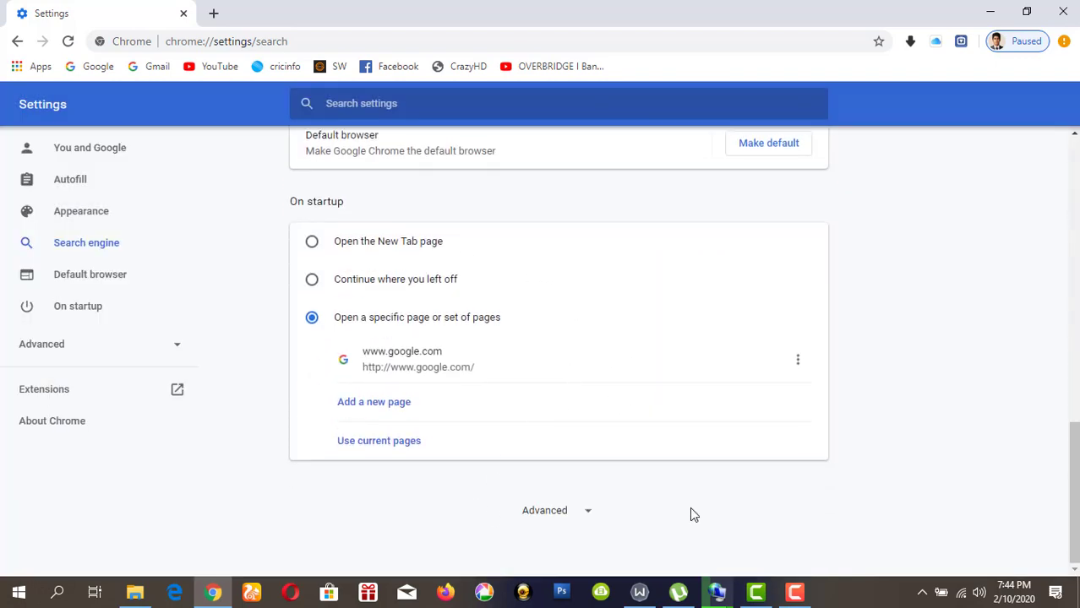
left_click(1063, 13)
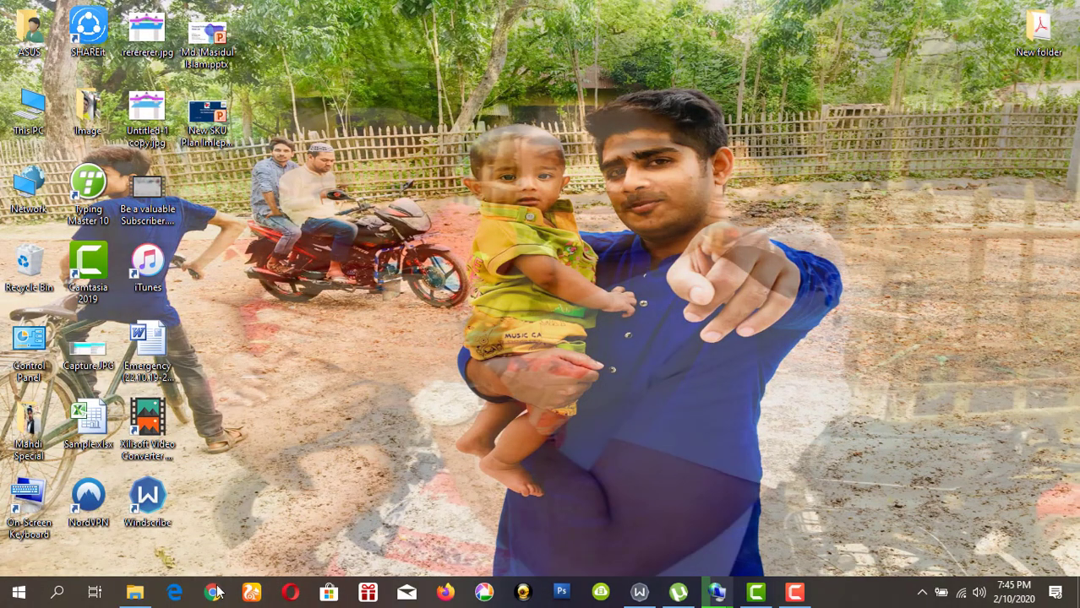
left_click(213, 592)
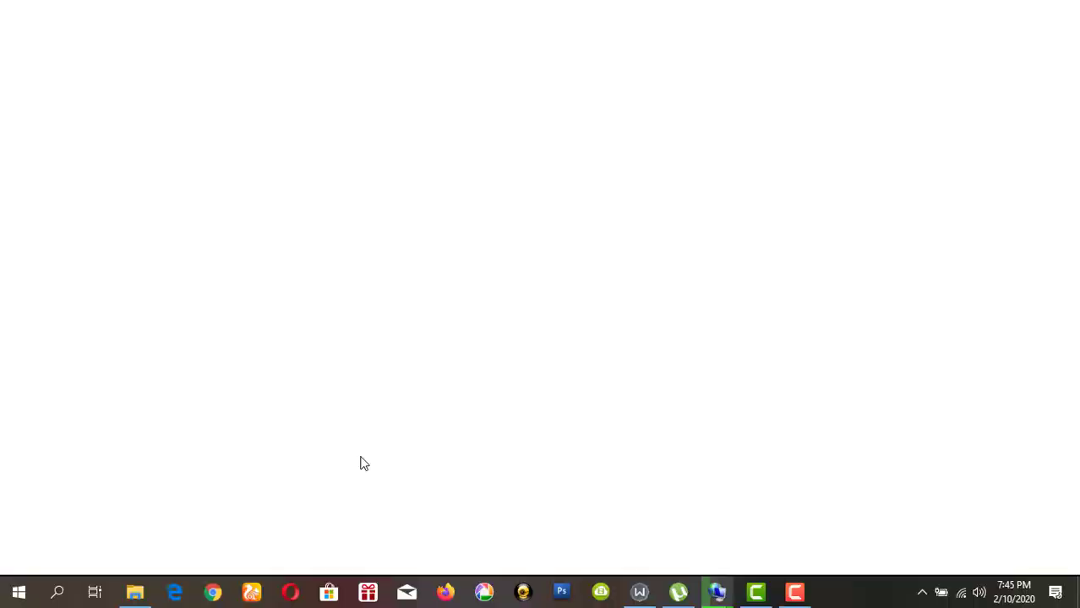